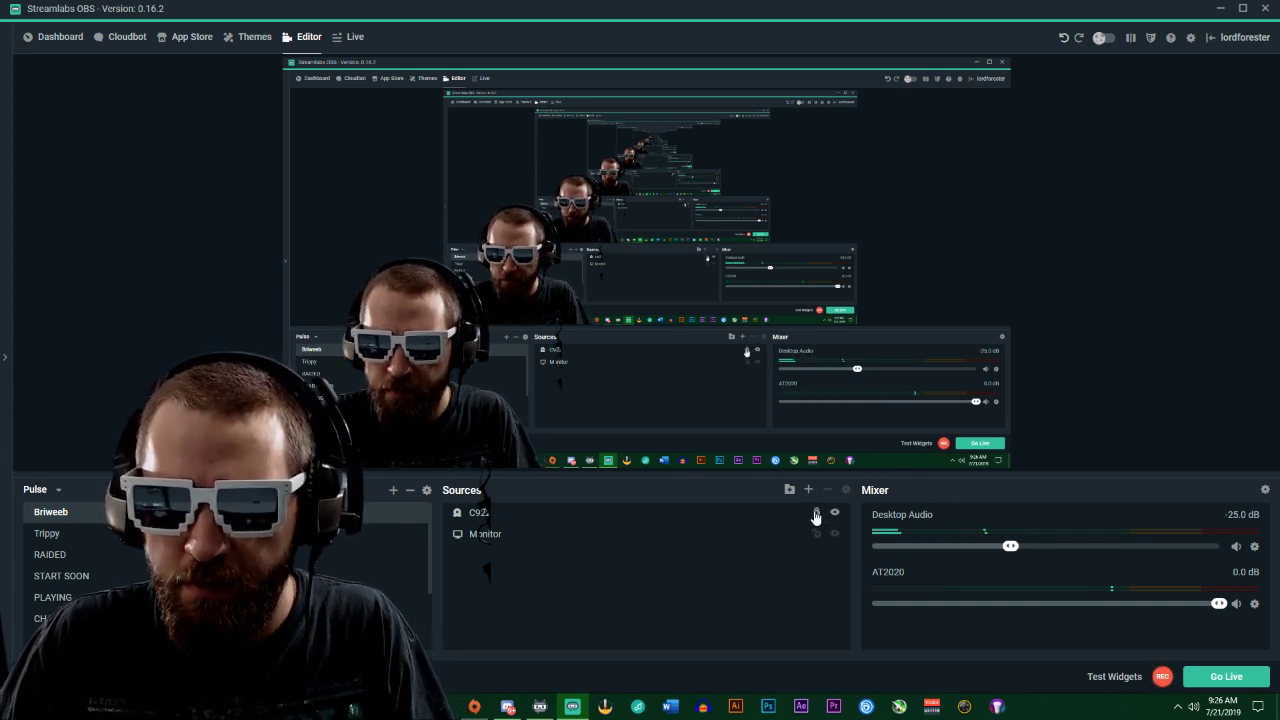
Step: Select the C922 webcam and crop it narrower from its right edge
left_click(524, 367)
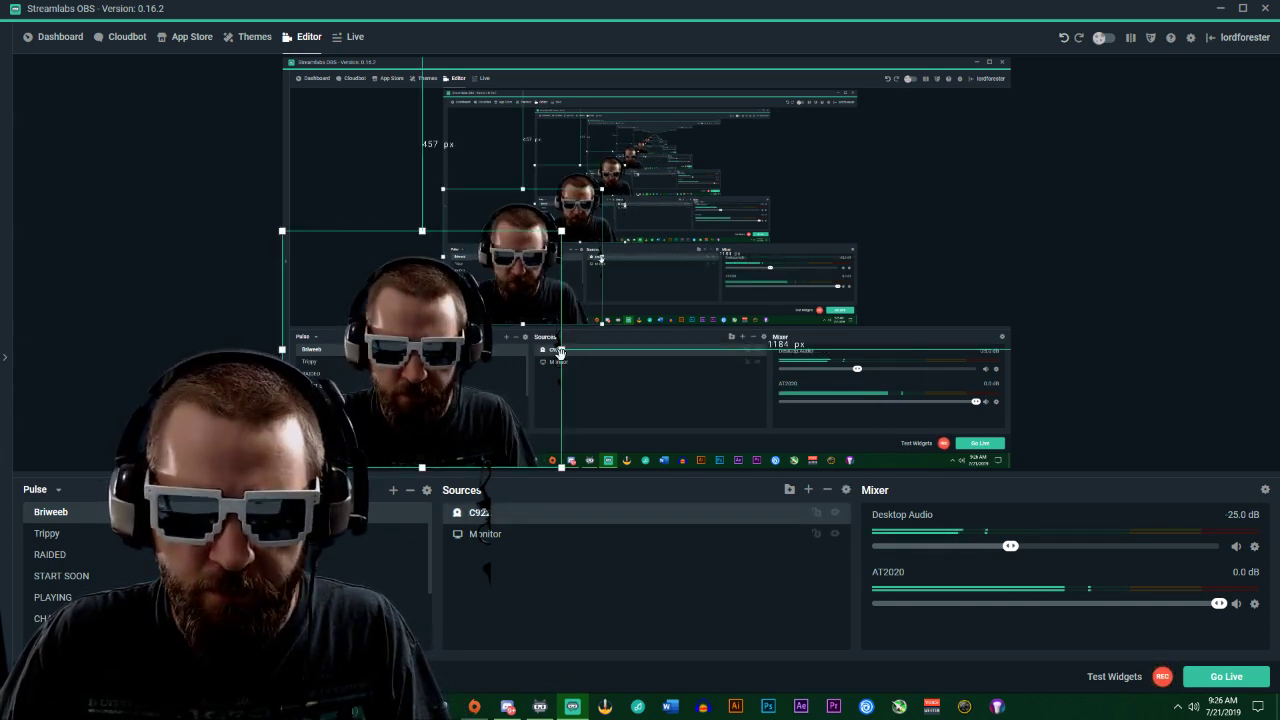
left_click_drag(563, 349, 526, 377)
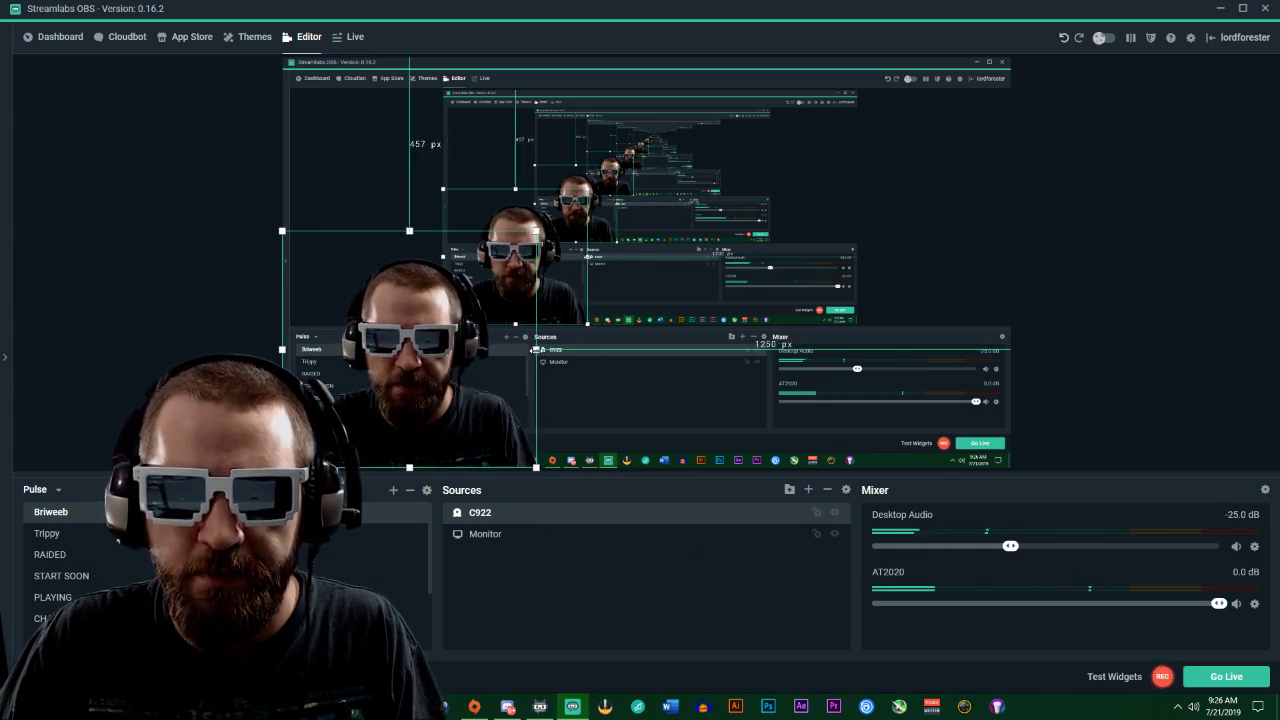
Step: Set the C922 webcam's Brightness filter to -0.05 and lock the source in place
right_click(650, 516)
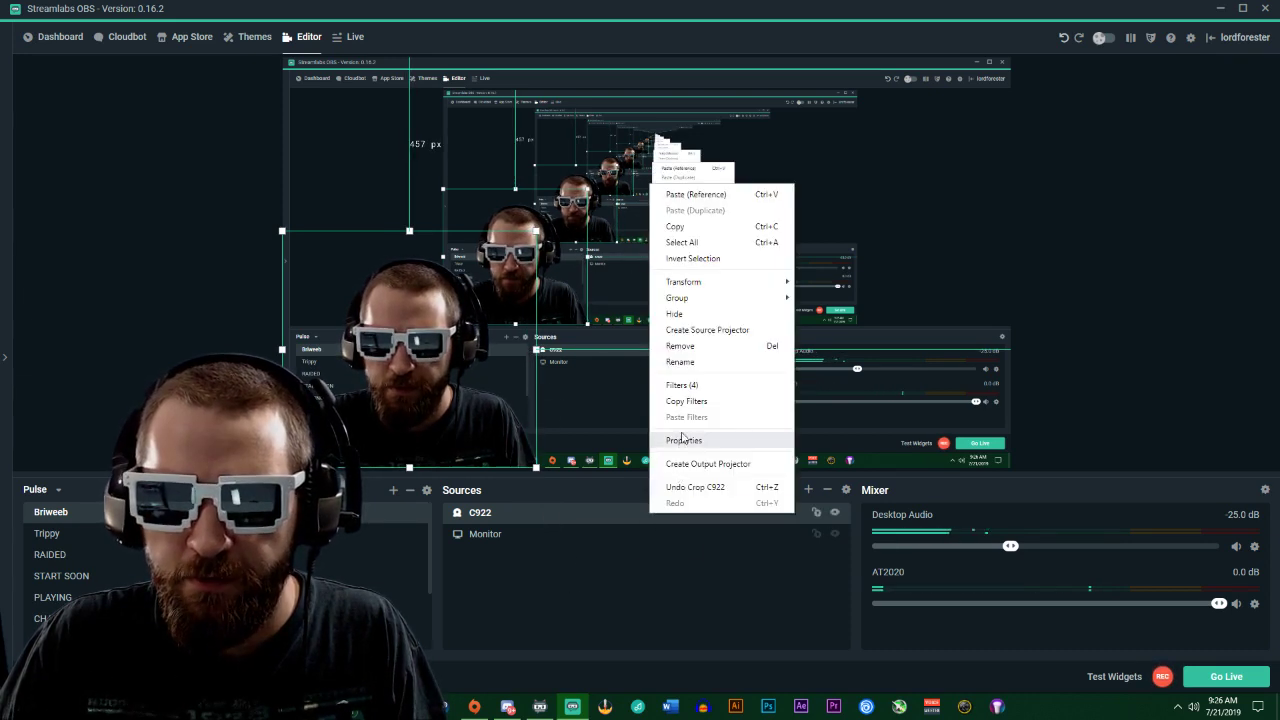
left_click(682, 385)
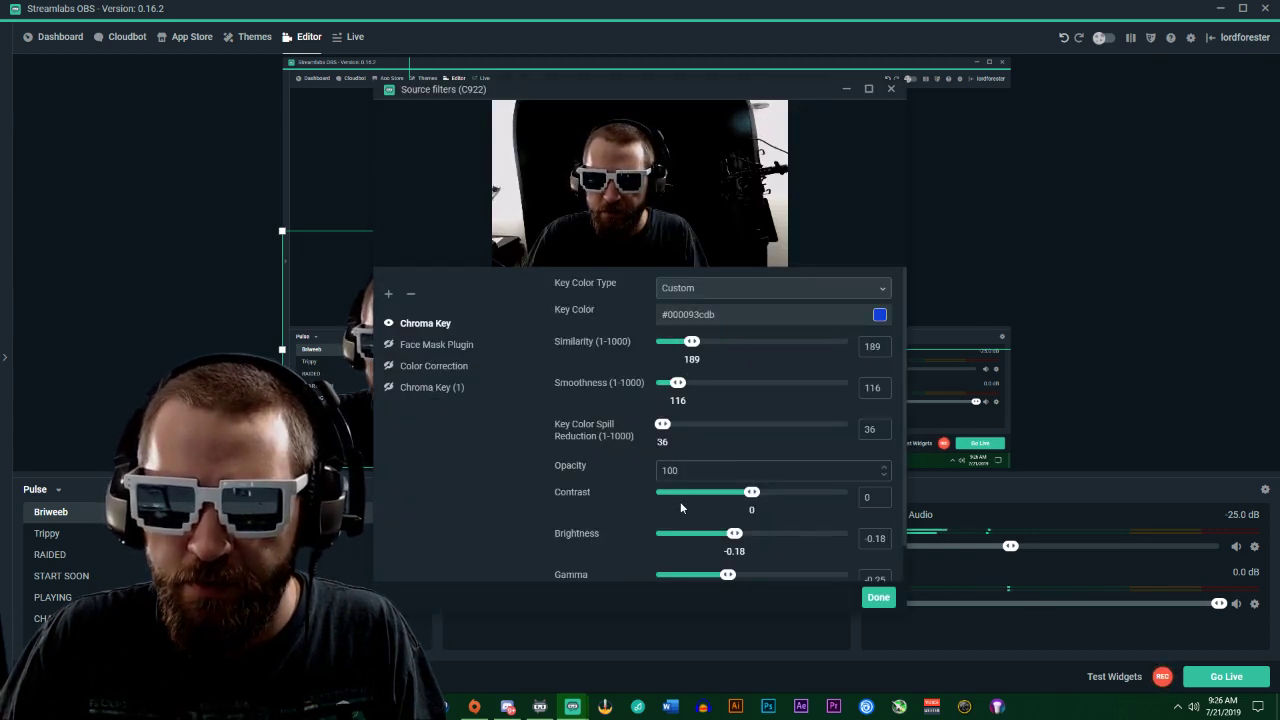
left_click_drag(743, 537, 751, 538)
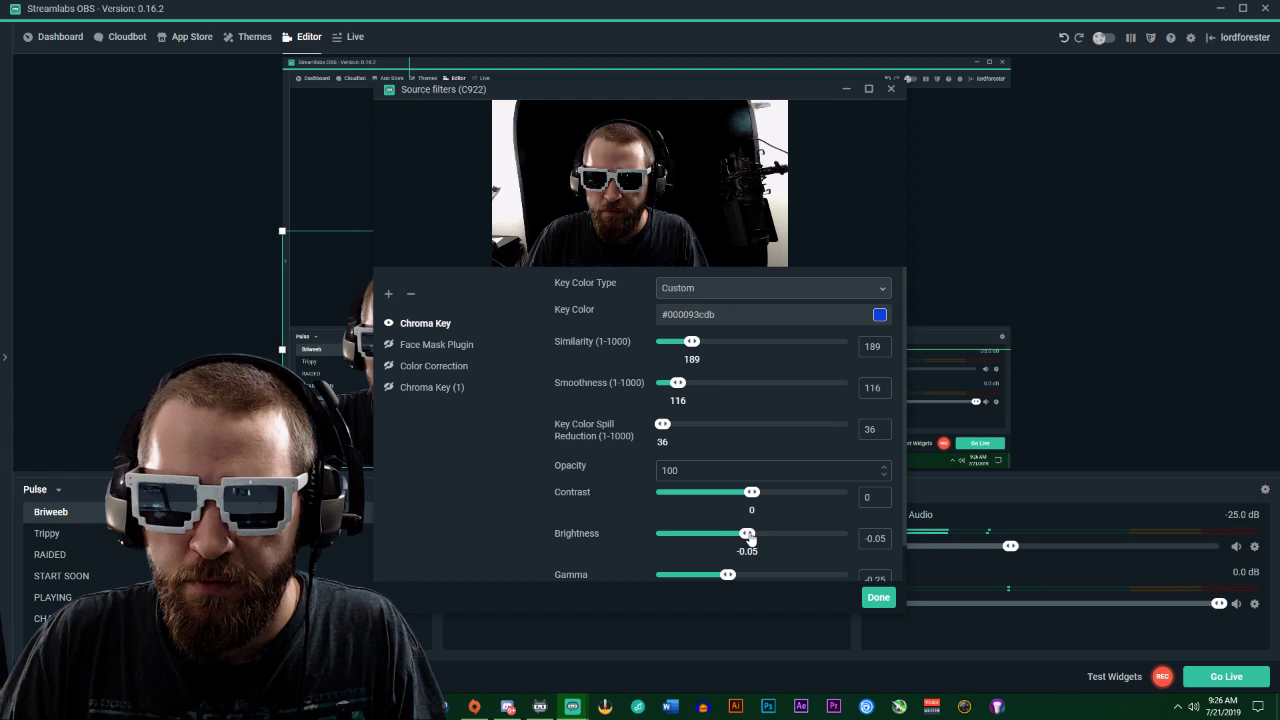
left_click(877, 597)
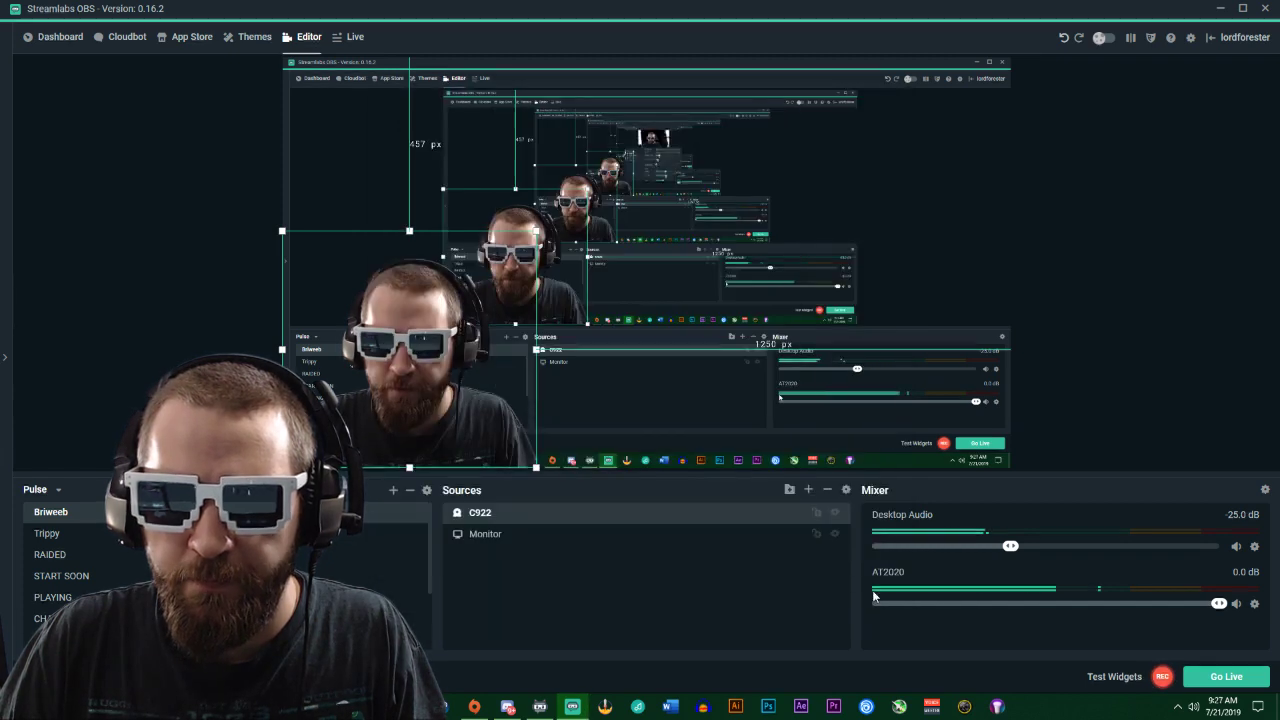
left_click(817, 514)
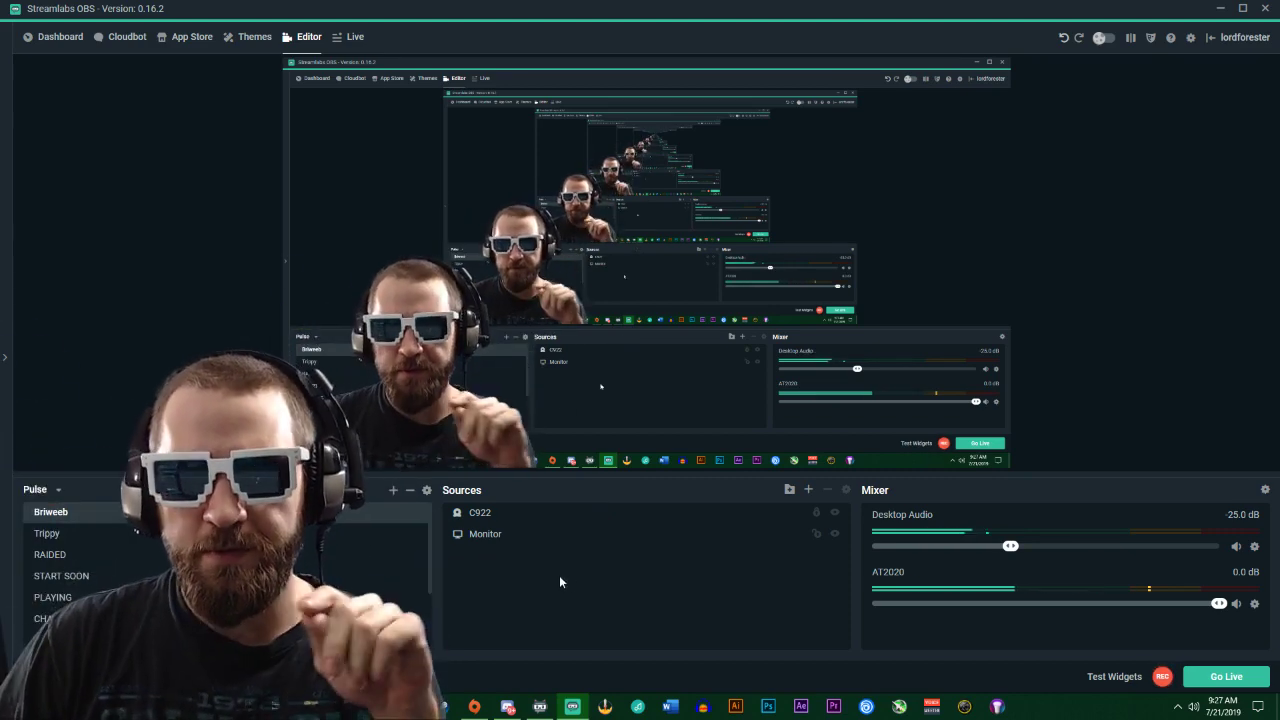
Step: Select the Monitor display capture and crop it in from its left edge
left_click(575, 542)
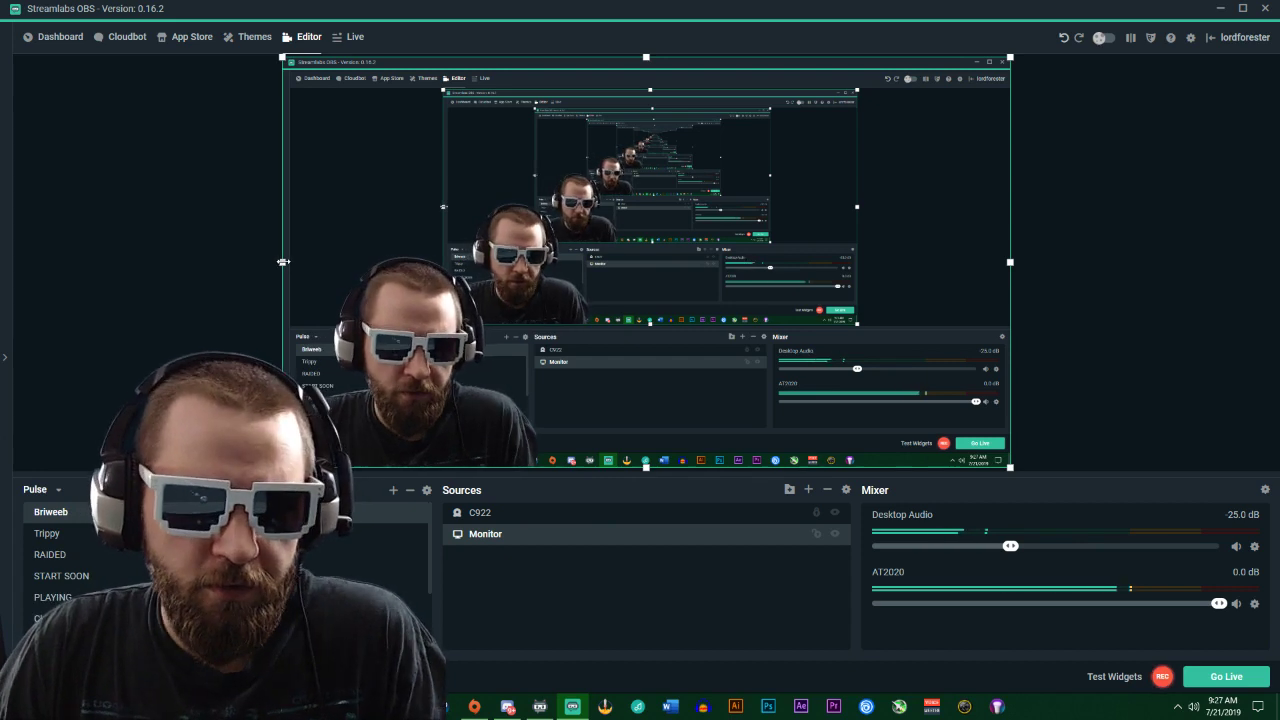
left_click_drag(283, 262, 446, 263)
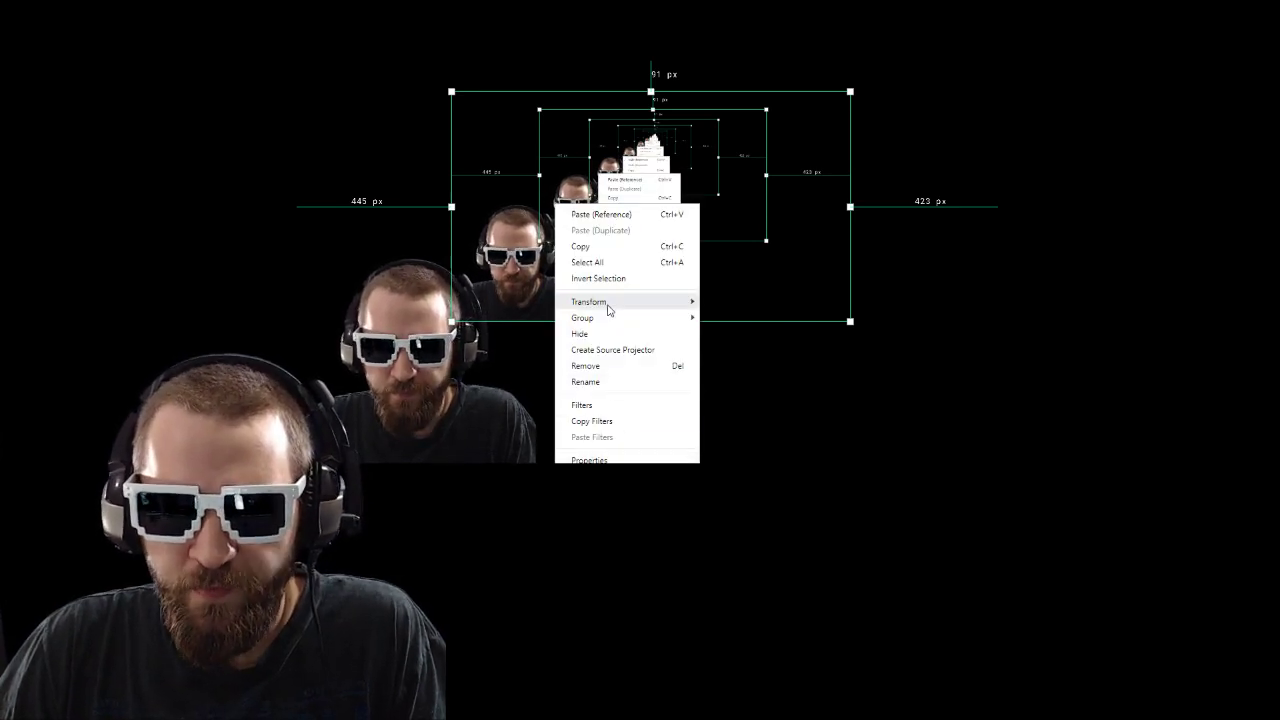
Step: Stretch the cropped Monitor capture to fill the canvas with Transform > Stretch to Screen
mouse_move(650, 304)
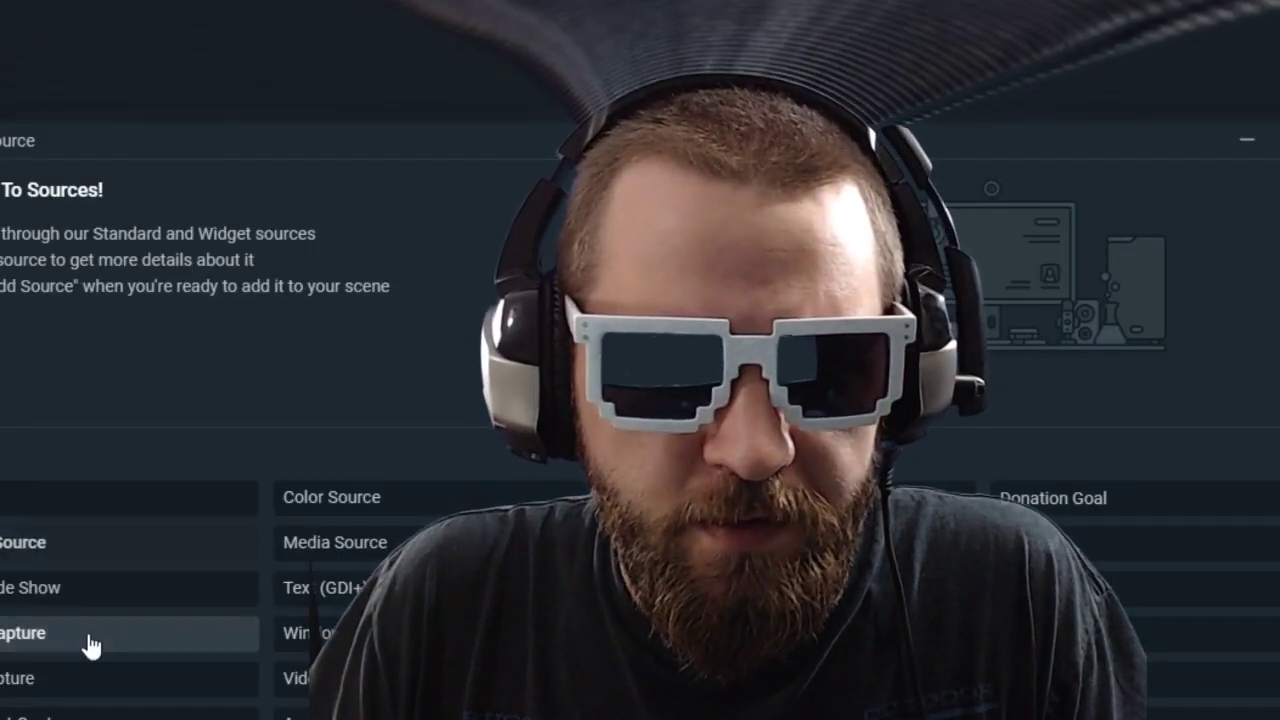
Step: Add a second Monitor display capture and rename it to 'trippy'
left_click(89, 641)
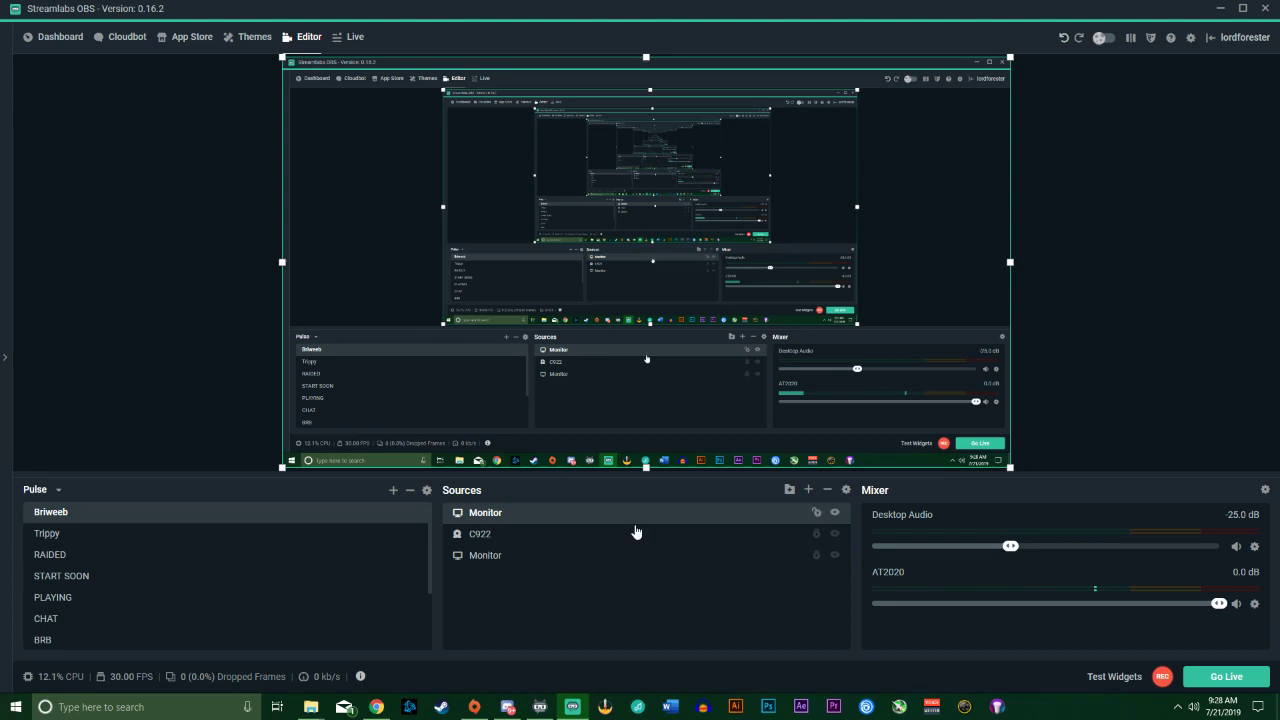
left_click(723, 538)
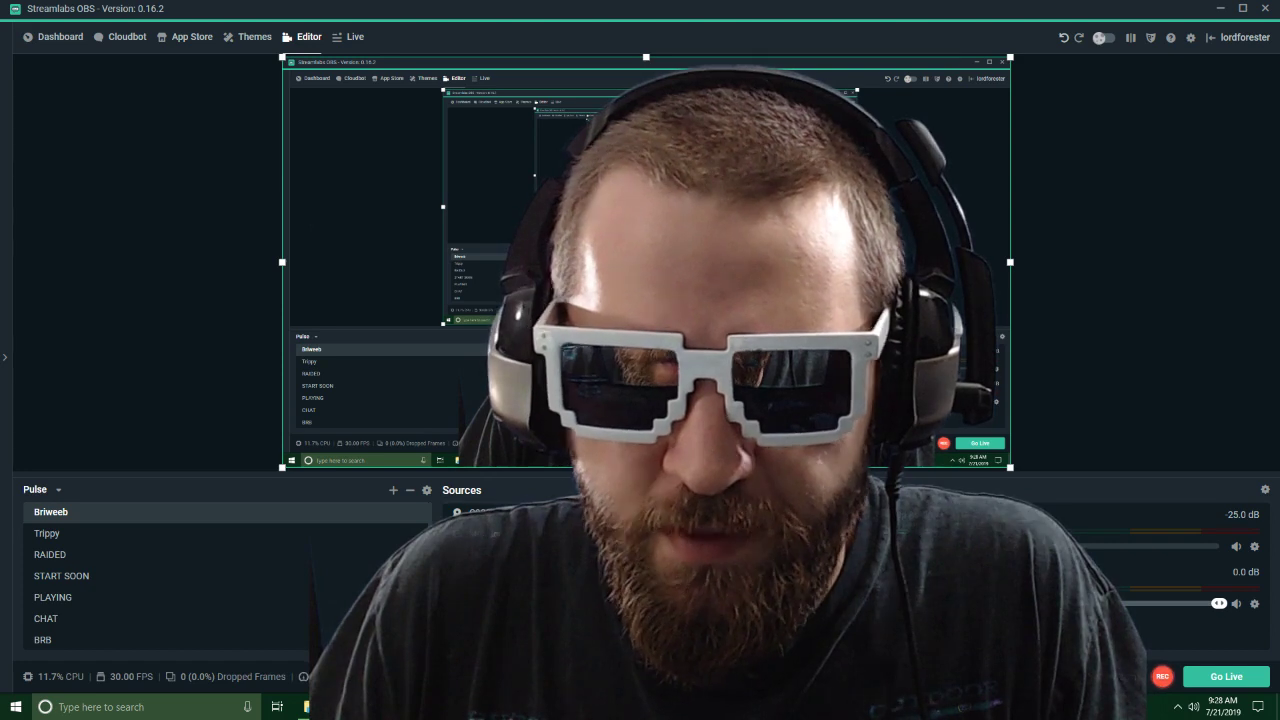
left_click(551, 560)
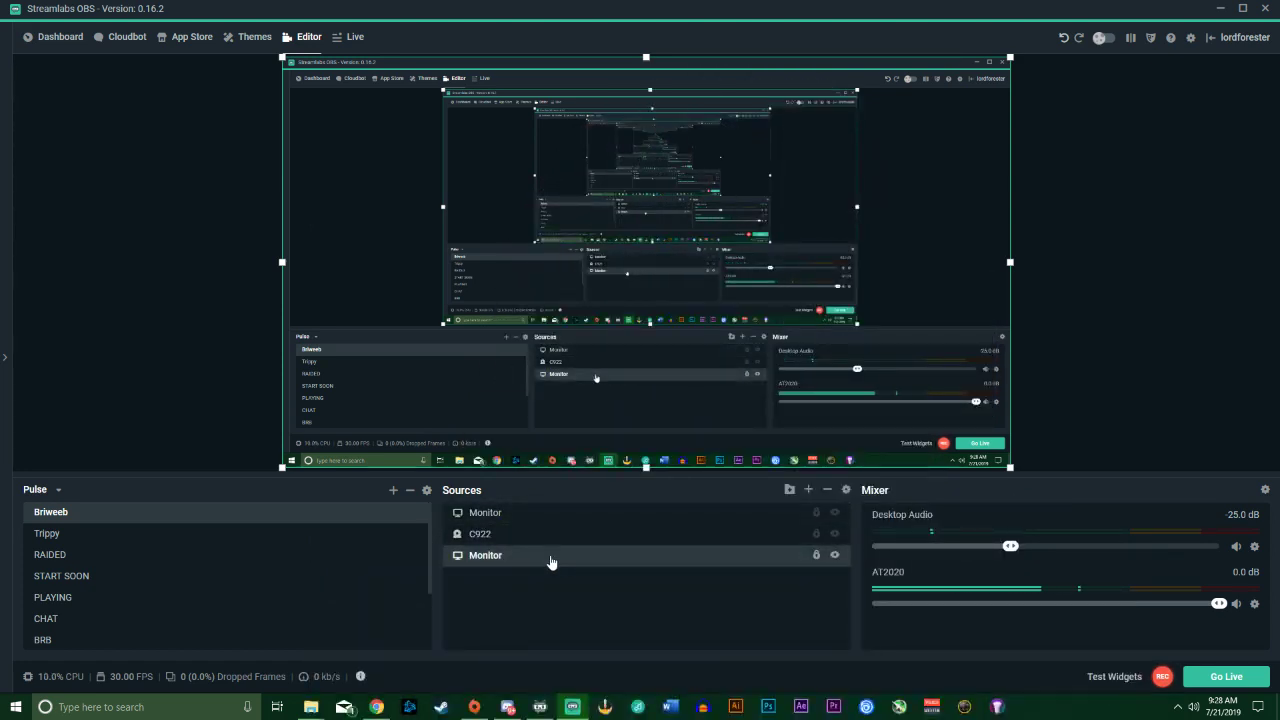
right_click(482, 553)
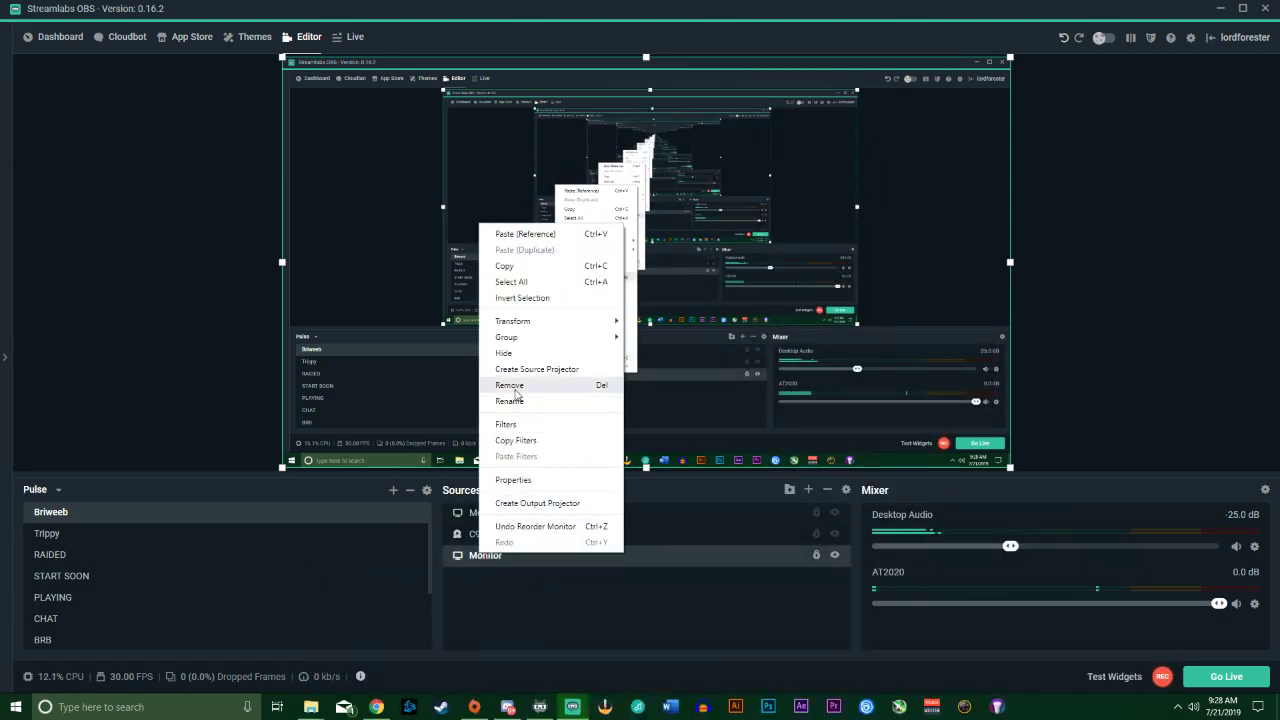
left_click(512, 401)
double_click(545, 330)
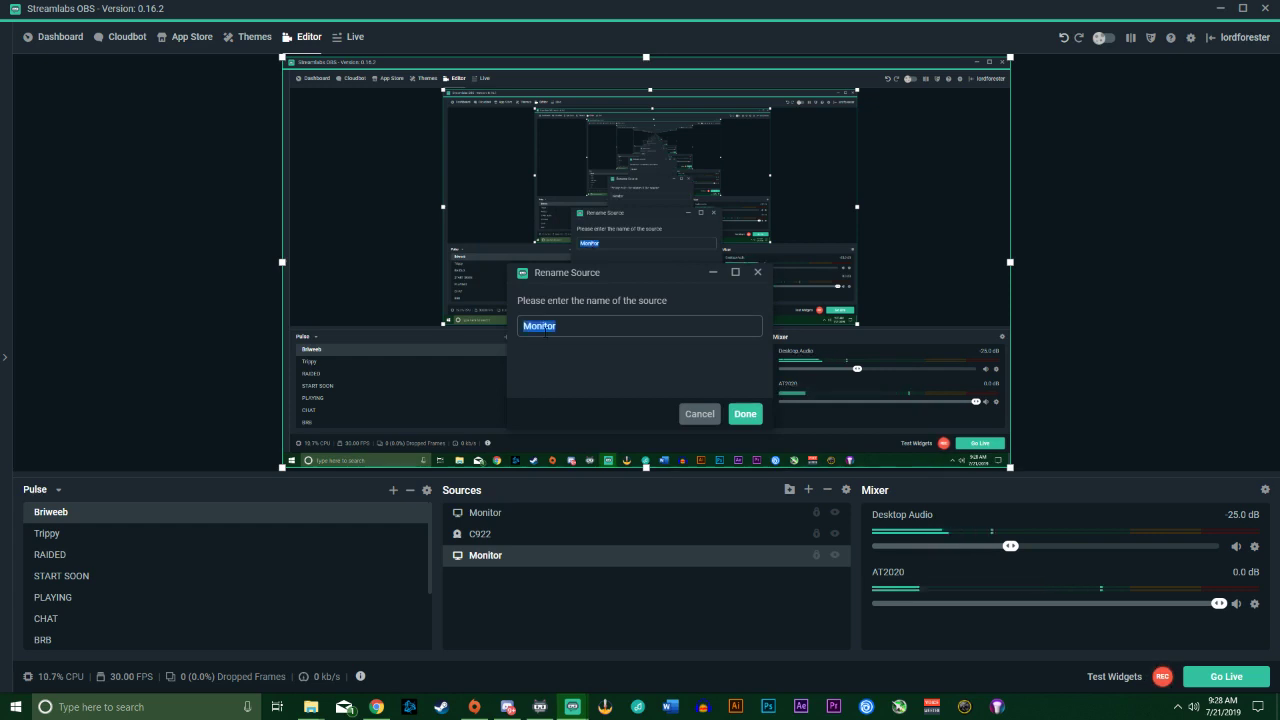
key("Return")
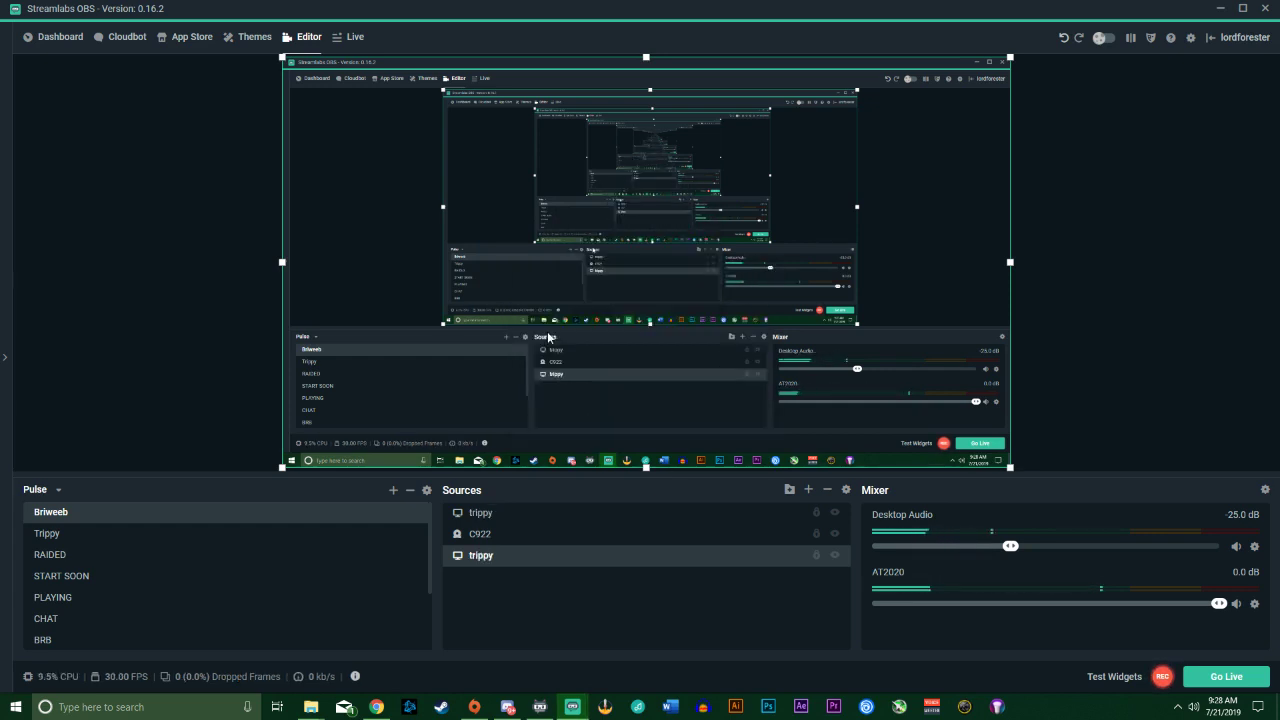
Step: Add a Render Delay filter to the trippy capture with a 300 ms delay
right_click(650, 558)
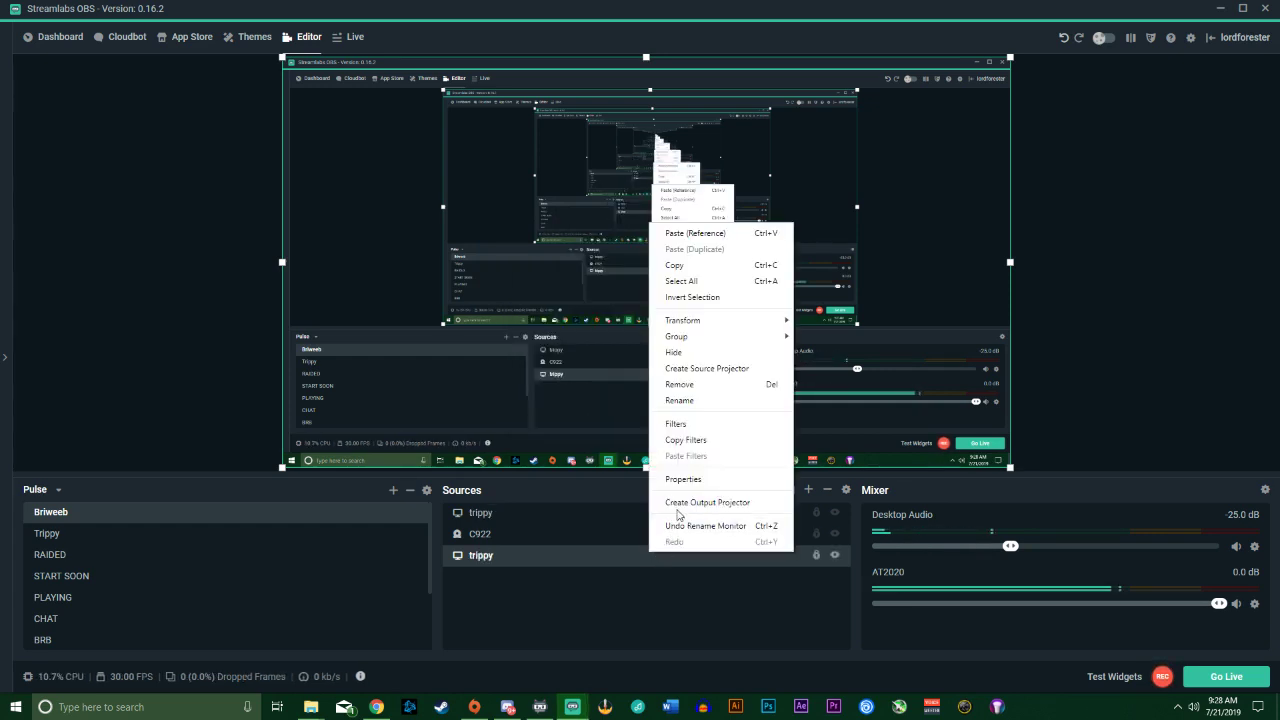
left_click(680, 423)
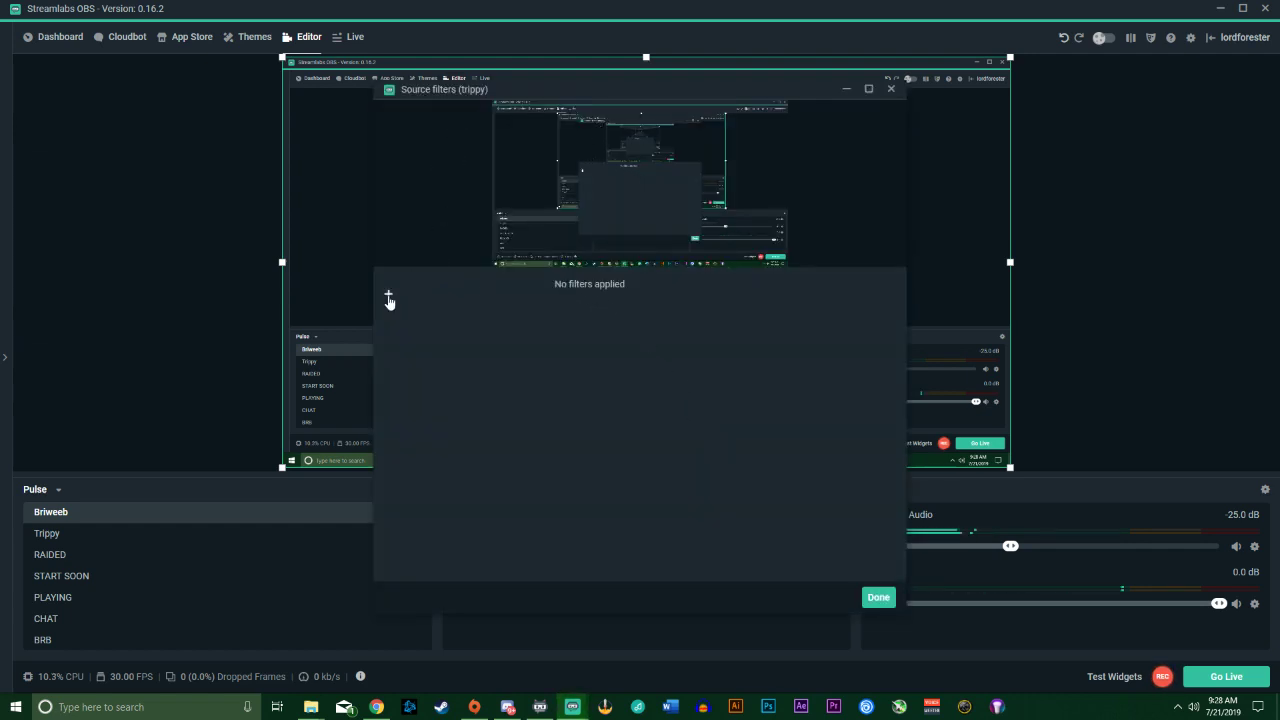
left_click(389, 298)
left_click(500, 280)
left_click(484, 415)
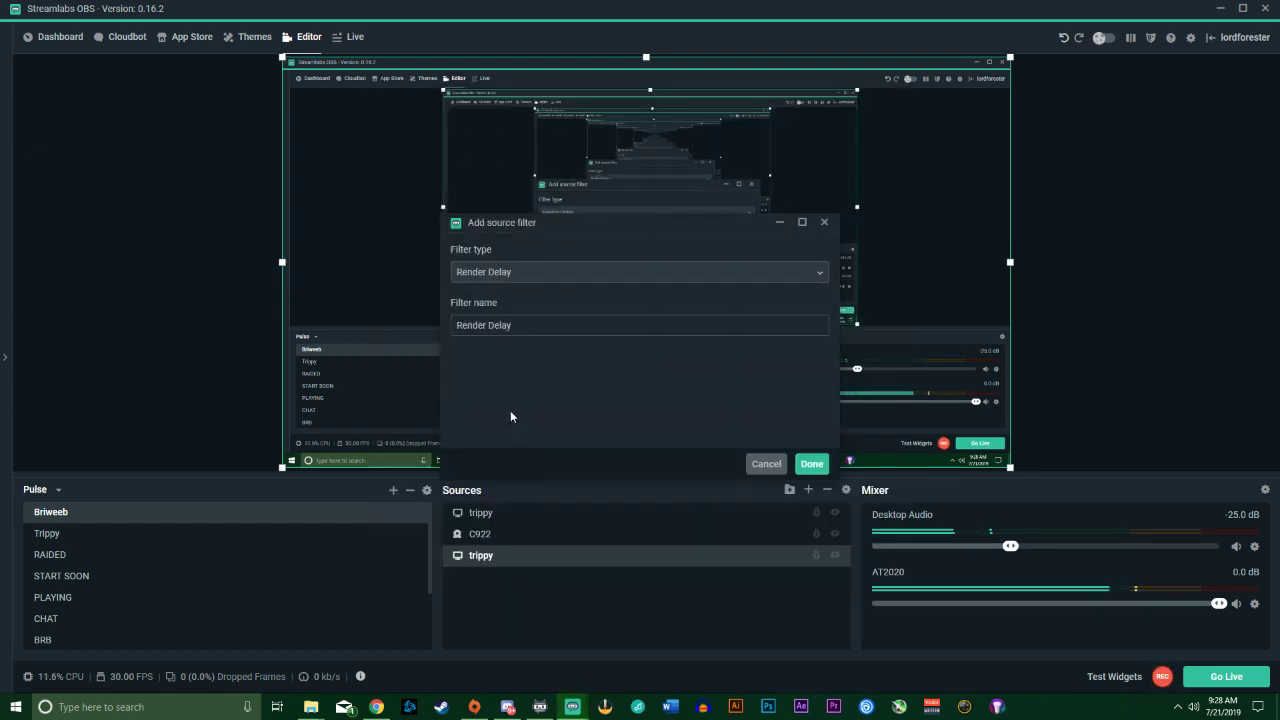
left_click(811, 464)
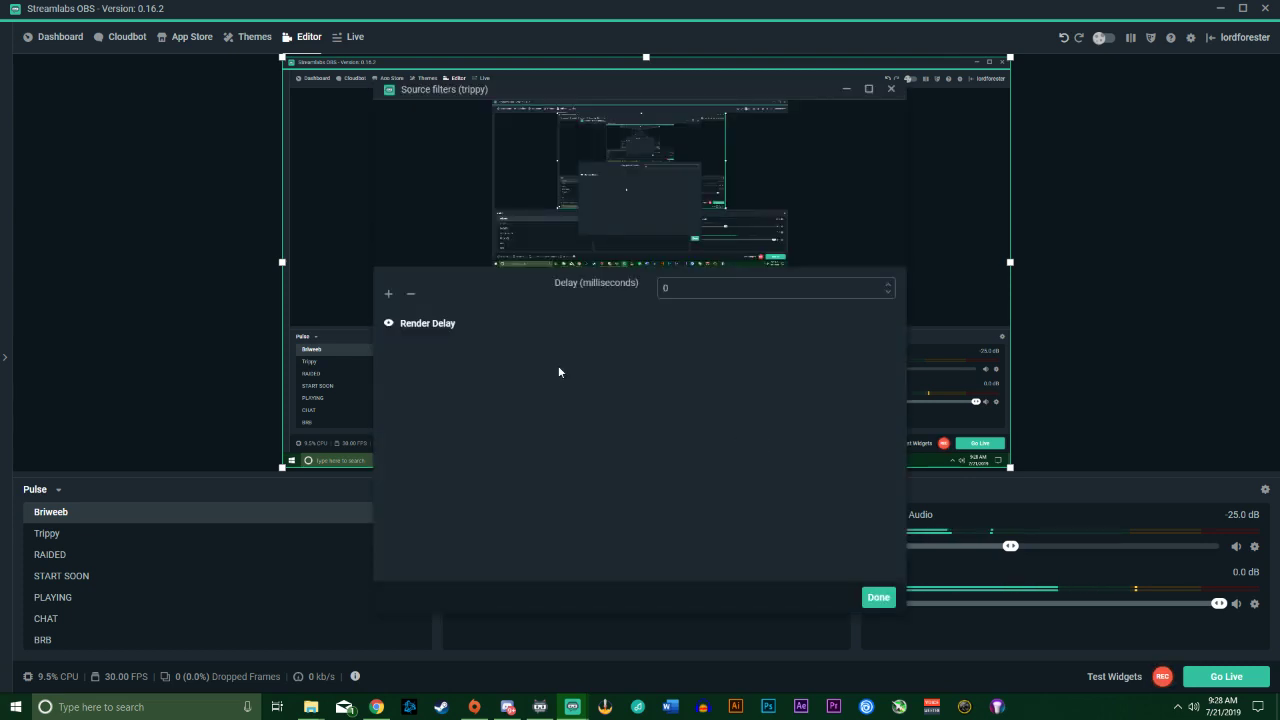
left_click(765, 293)
type("3")
type("00")
left_click(877, 597)
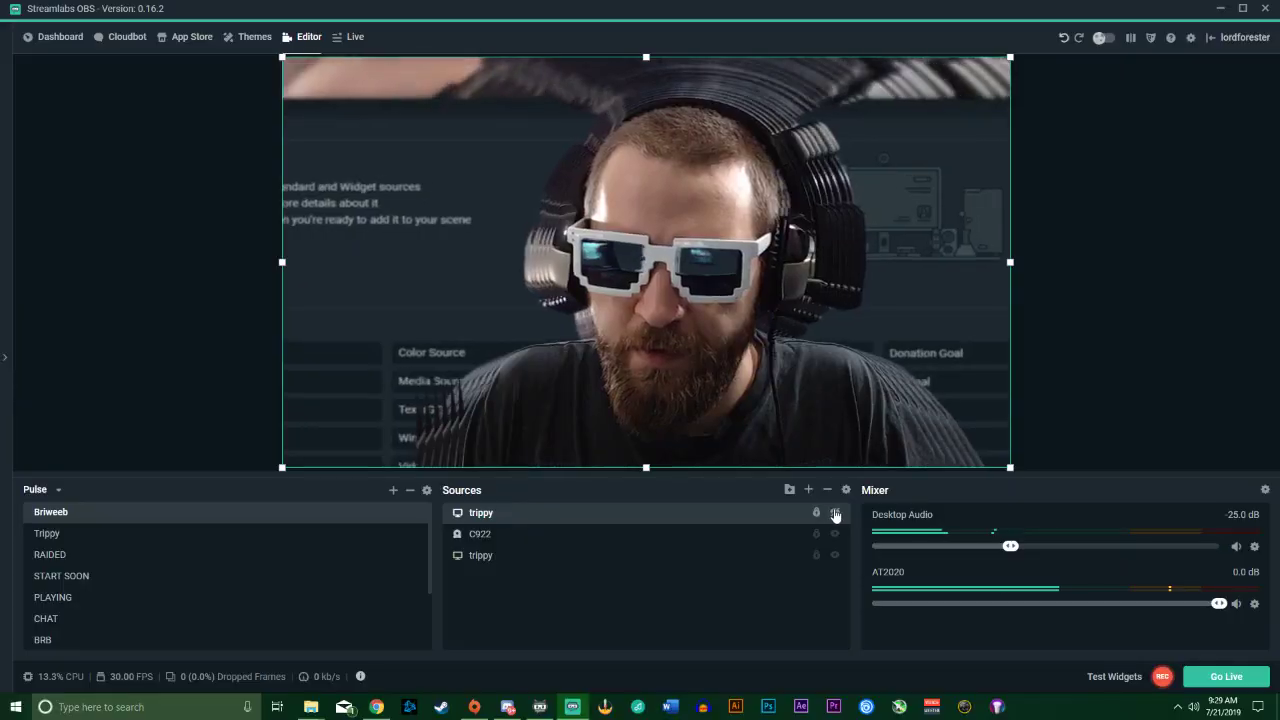
Step: Create a new Image source and load the rainbow pixel GIF file into it
left_click(808, 489)
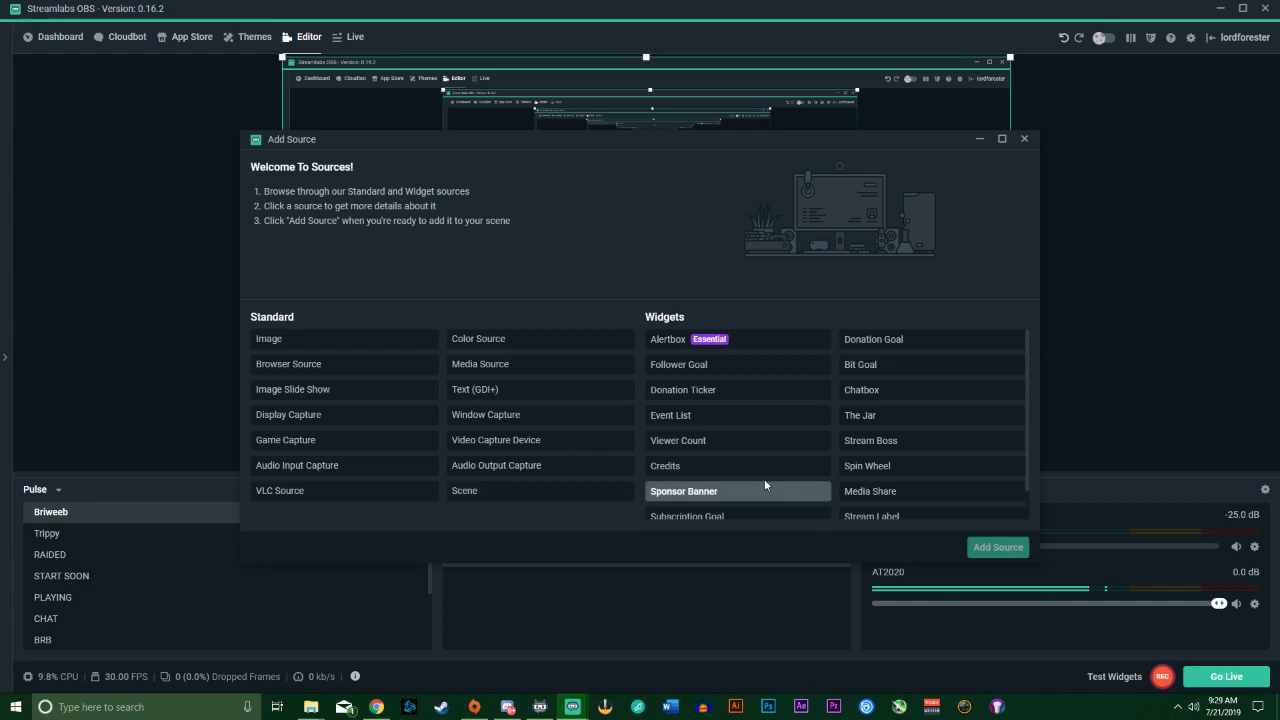
left_click(480, 368)
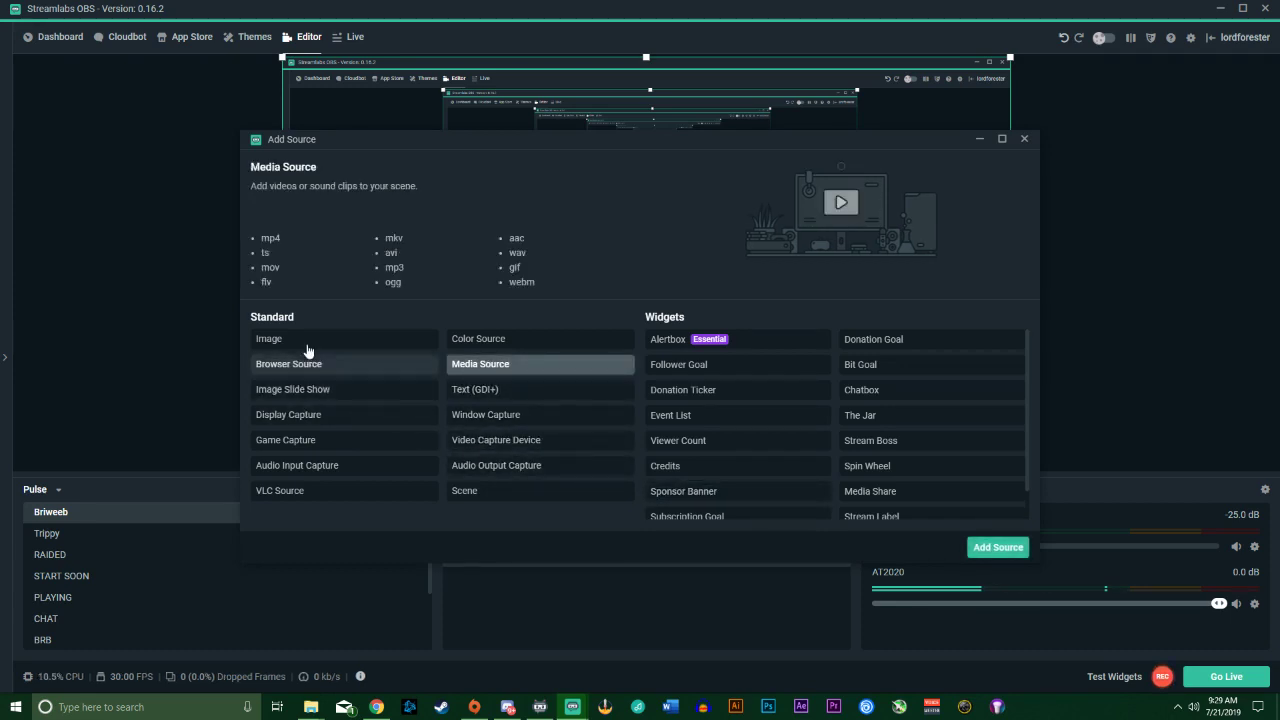
left_click(302, 341)
left_click(990, 547)
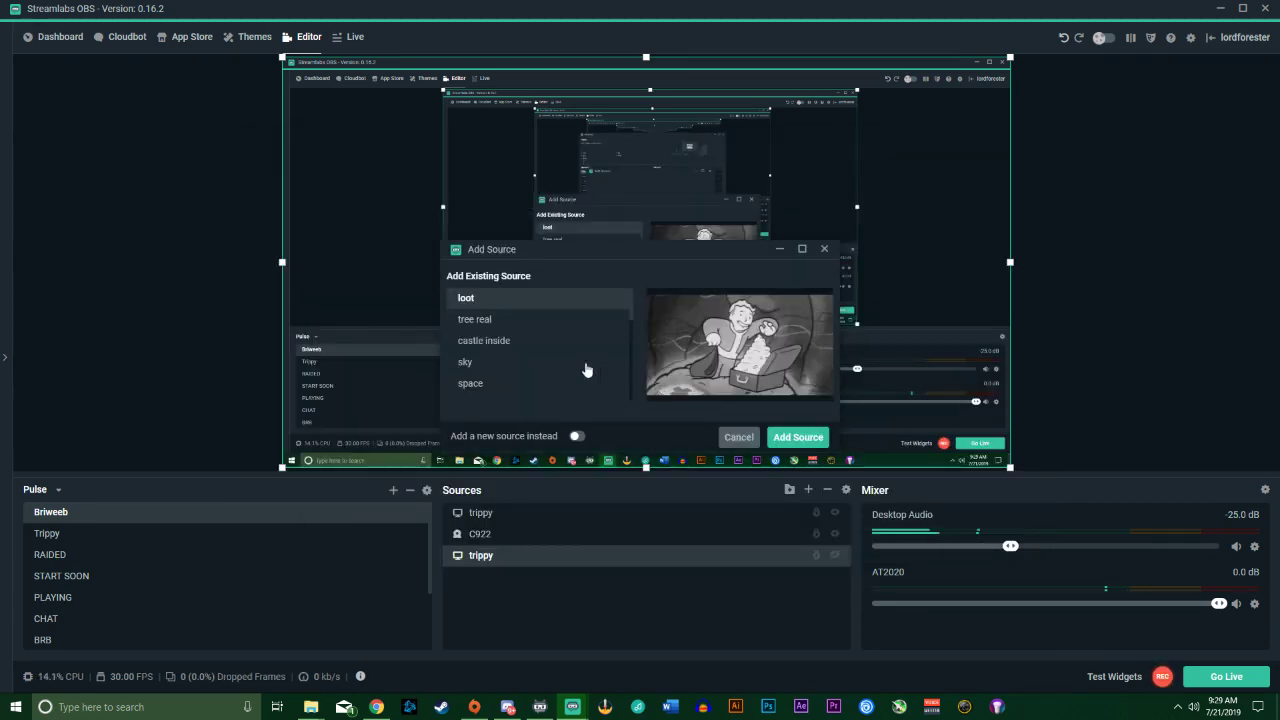
left_click(577, 437)
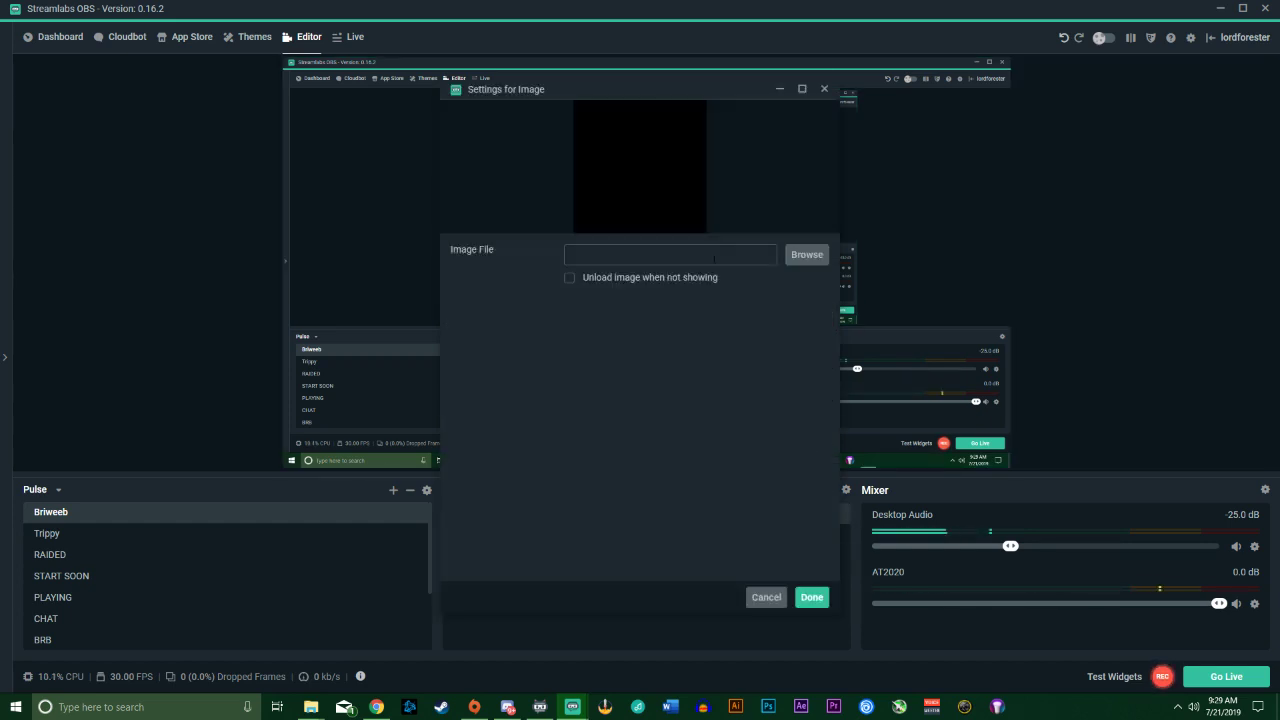
left_click(808, 255)
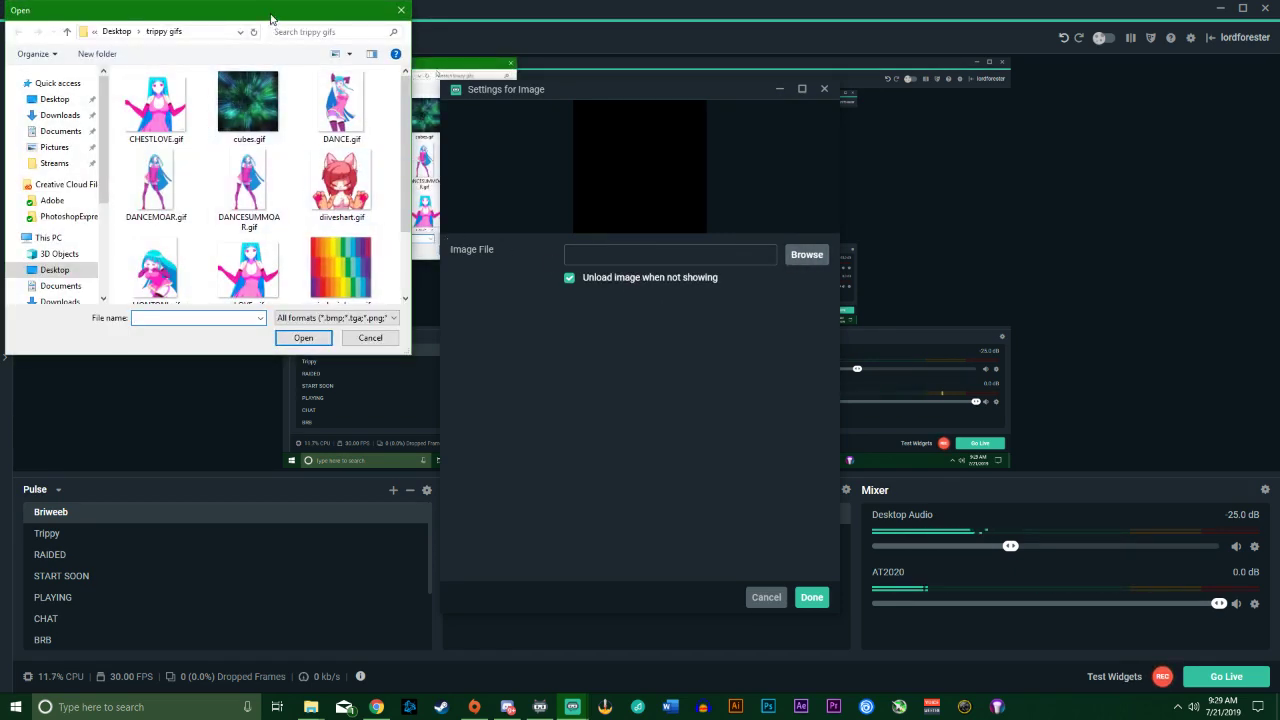
left_click_drag(270, 17, 358, 143)
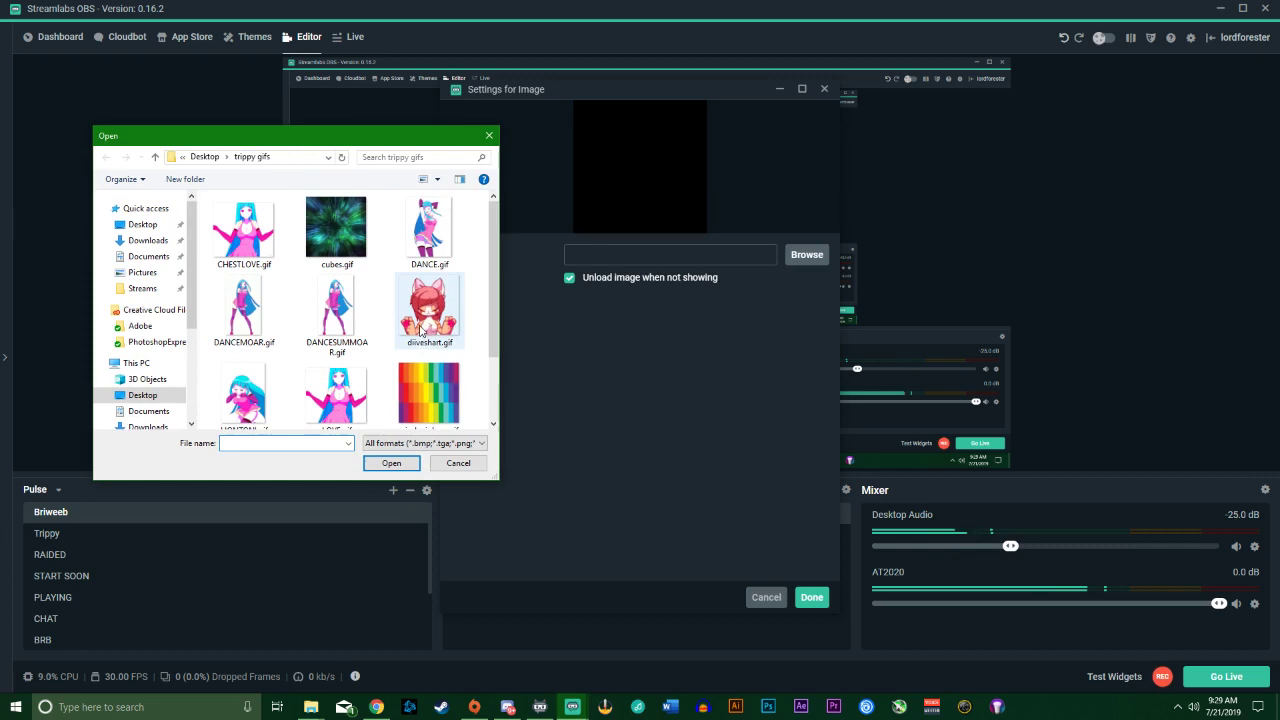
double_click(447, 405)
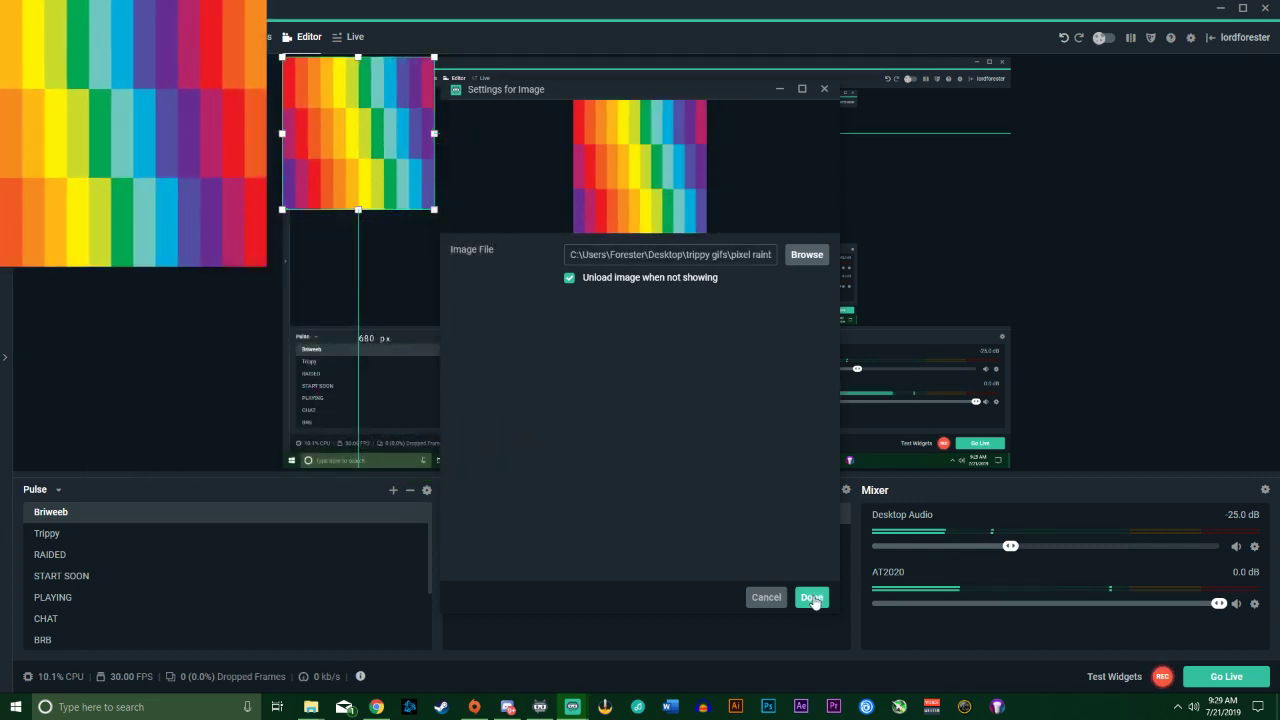
left_click(811, 597)
Step: Enlarge the rainbow GIF image and stretch it to the full screen
left_click_drag(434, 210, 549, 293)
right_click(475, 251)
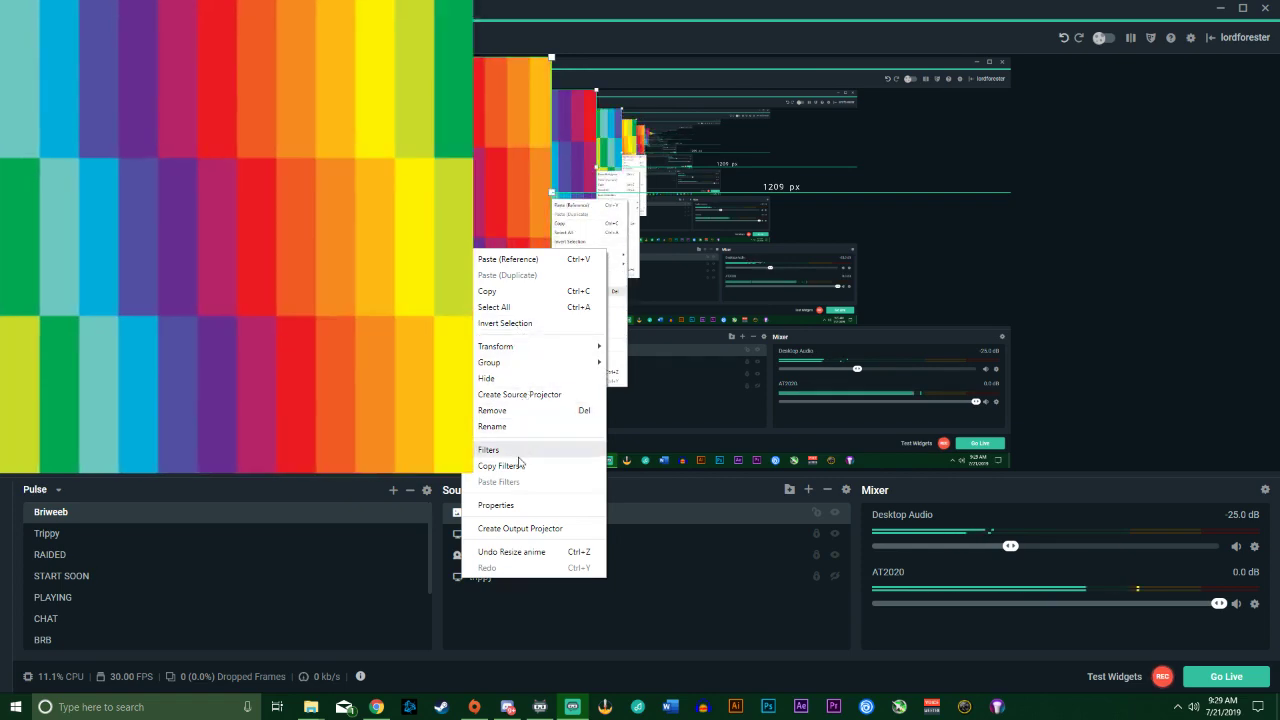
mouse_move(560, 346)
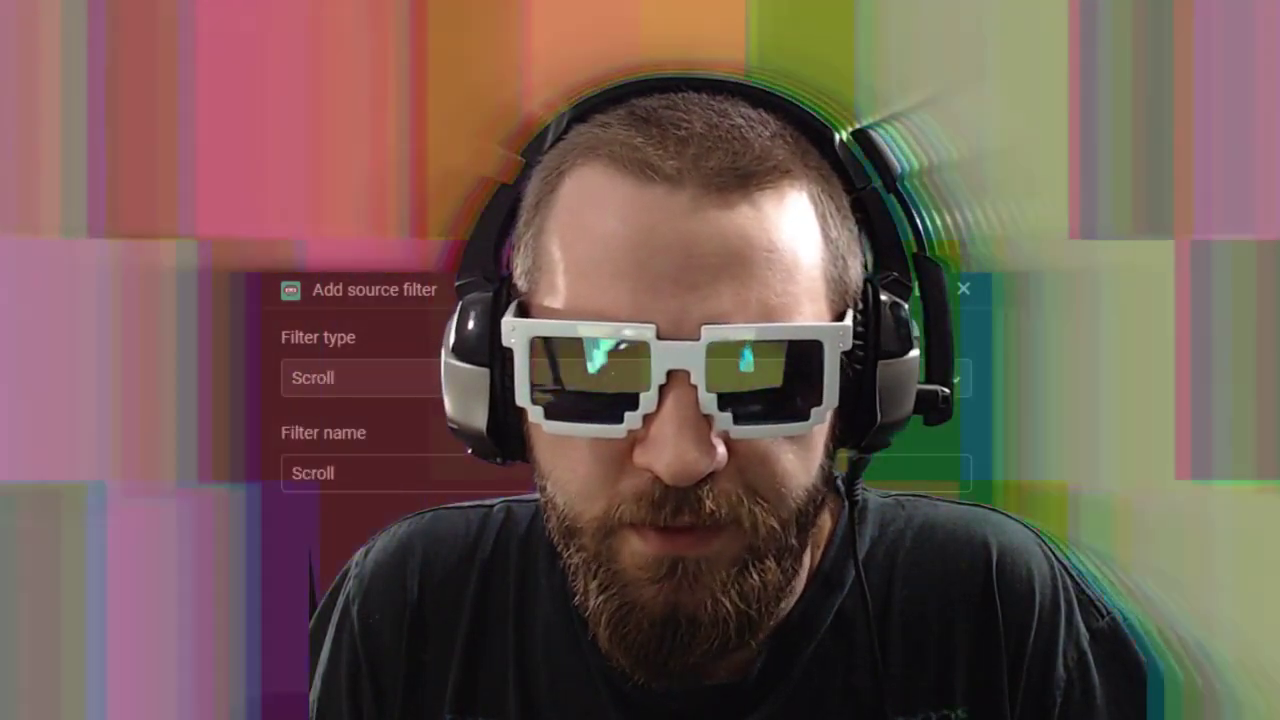
Step: Add the Scroll filter, scrolling the trippy capture horizontally at speed 125
key("Return")
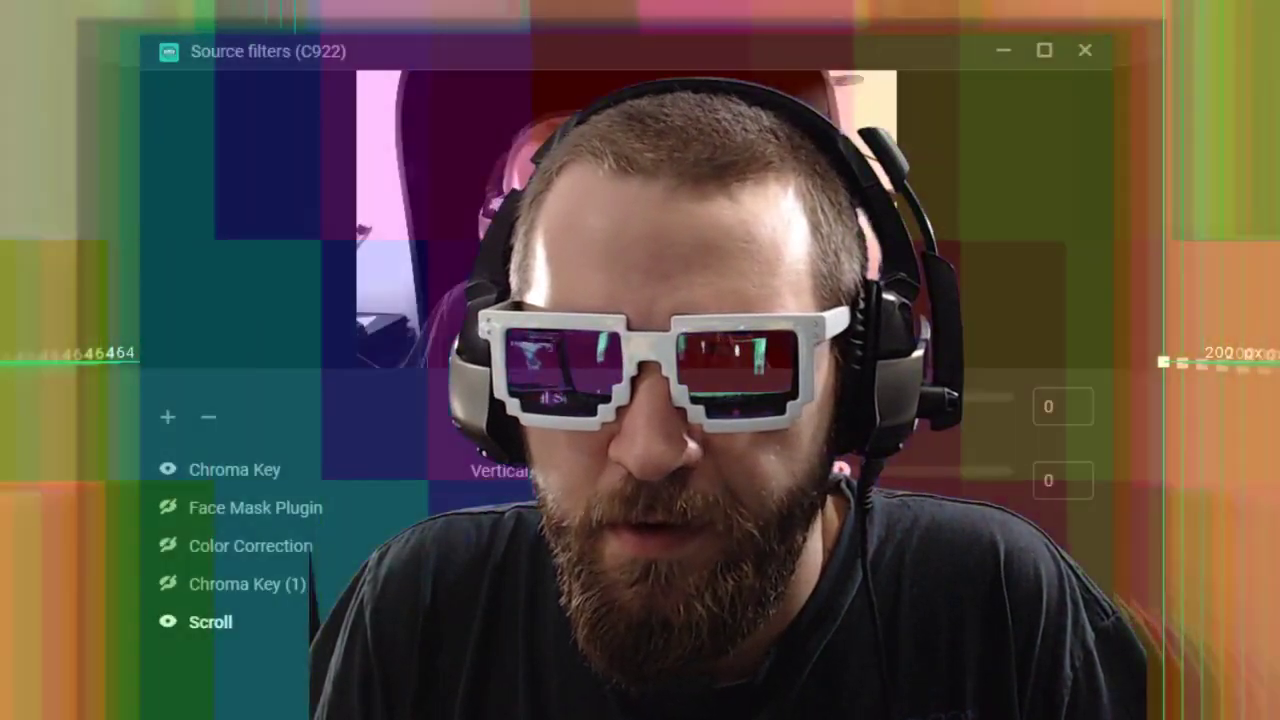
Step: Set the C922 webcam Scroll filter's horizontal speed to 104
left_click_drag(863, 397, 872, 397)
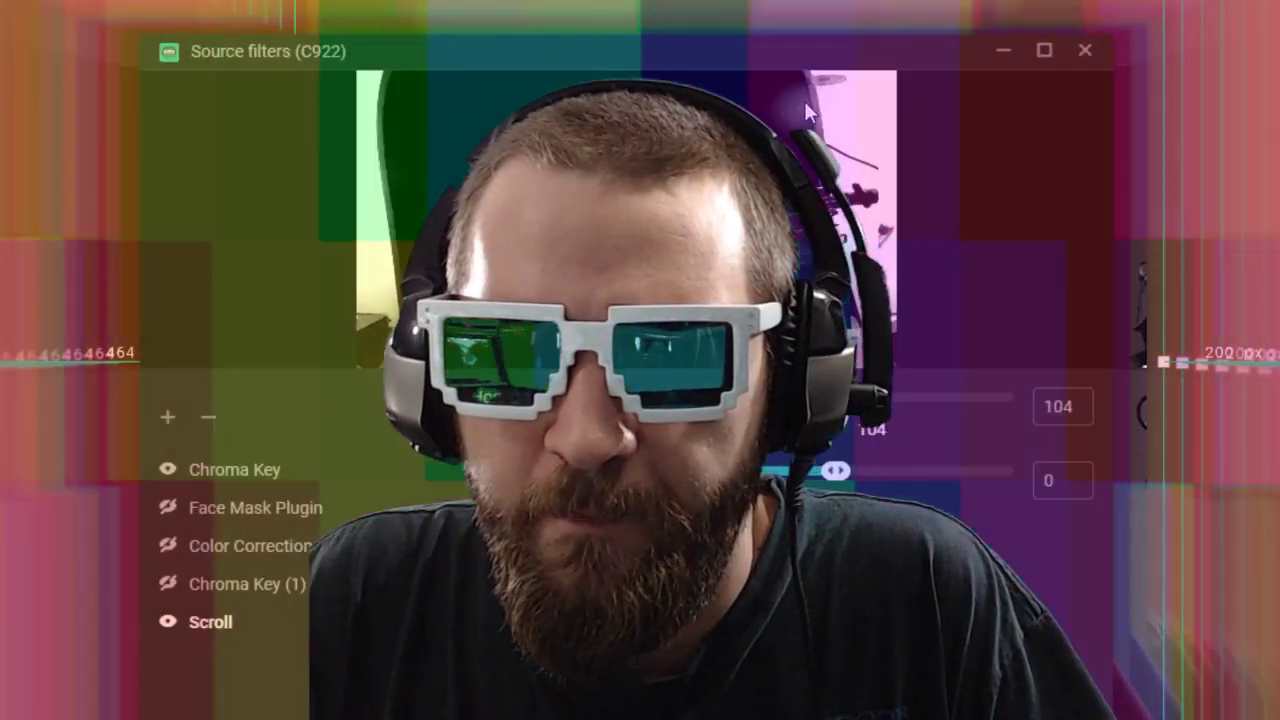